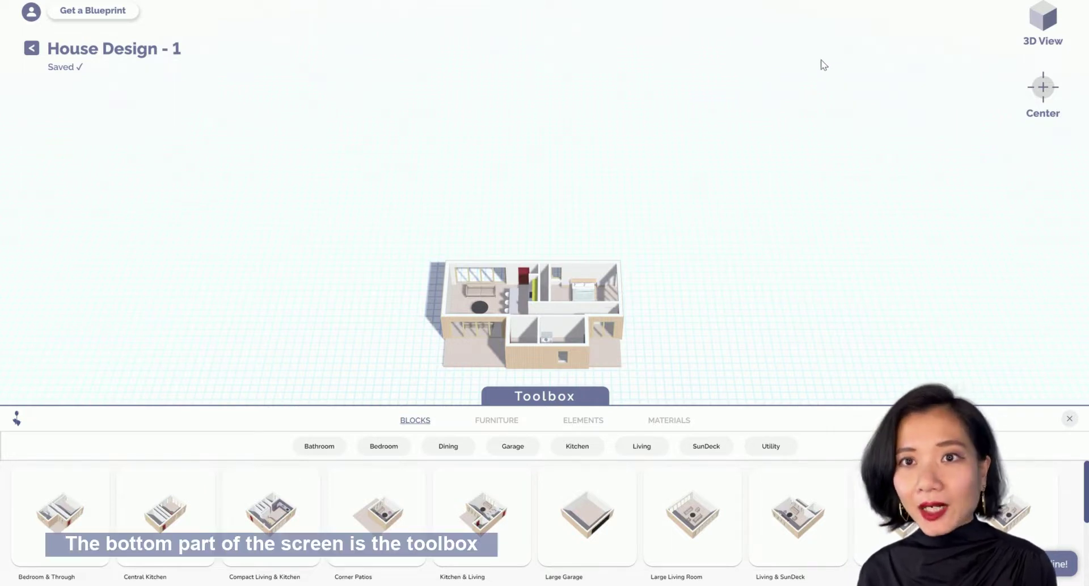
Step: Browse the Furniture, Elements and Materials catalogues, then attach a Large Living Room block on the left
scroll(701, 275, up, 3)
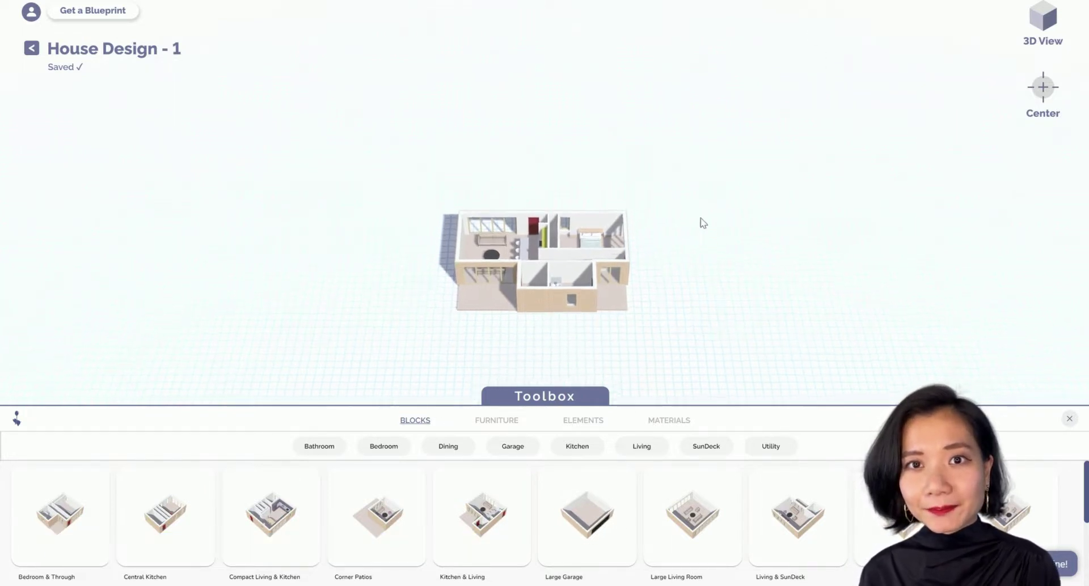
scroll(740, 310, up, 3)
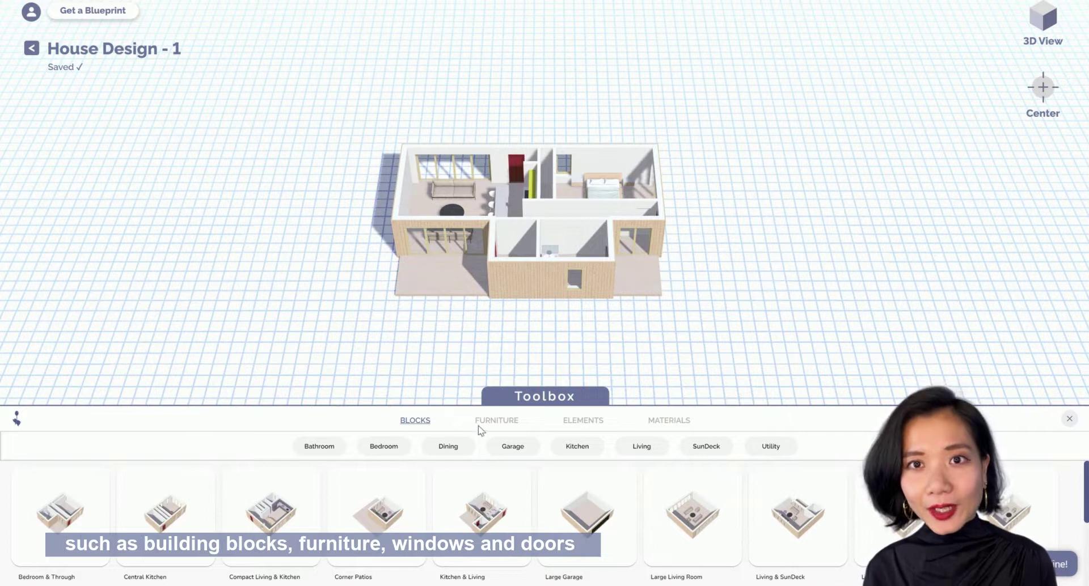
click(497, 422)
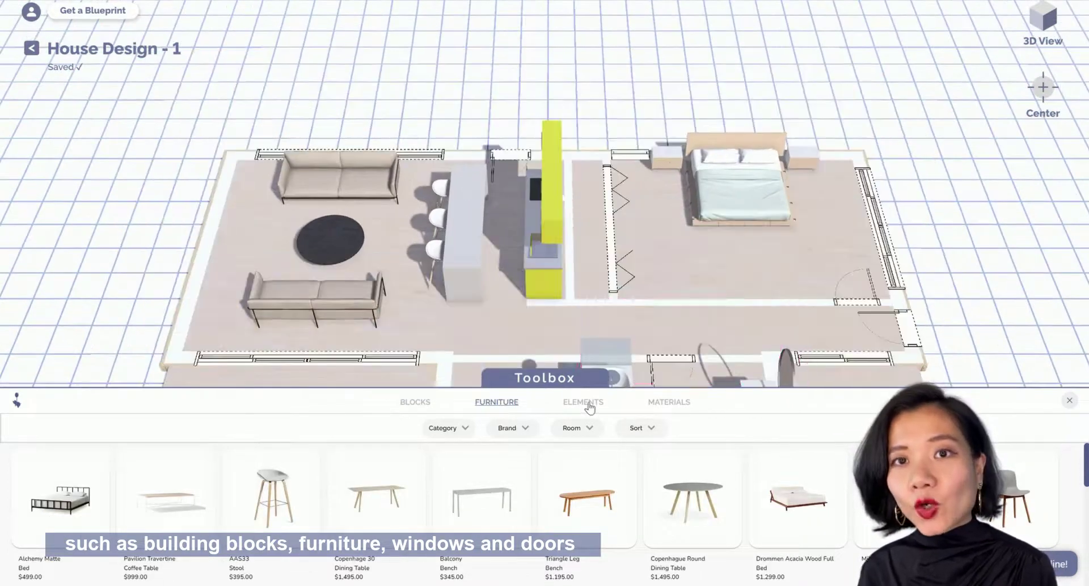
click(588, 407)
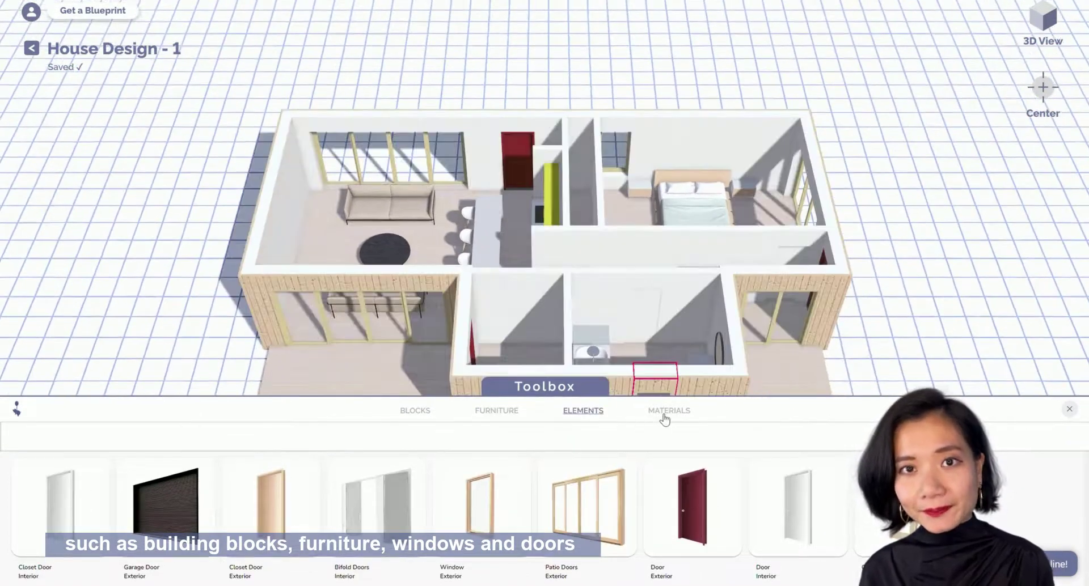
click(665, 419)
click(406, 413)
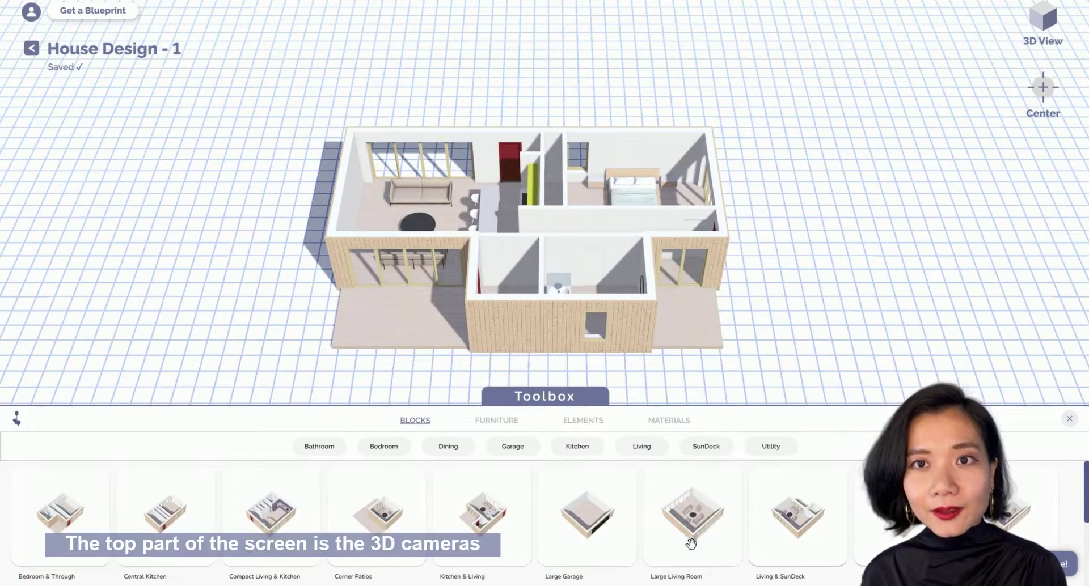
click(688, 543)
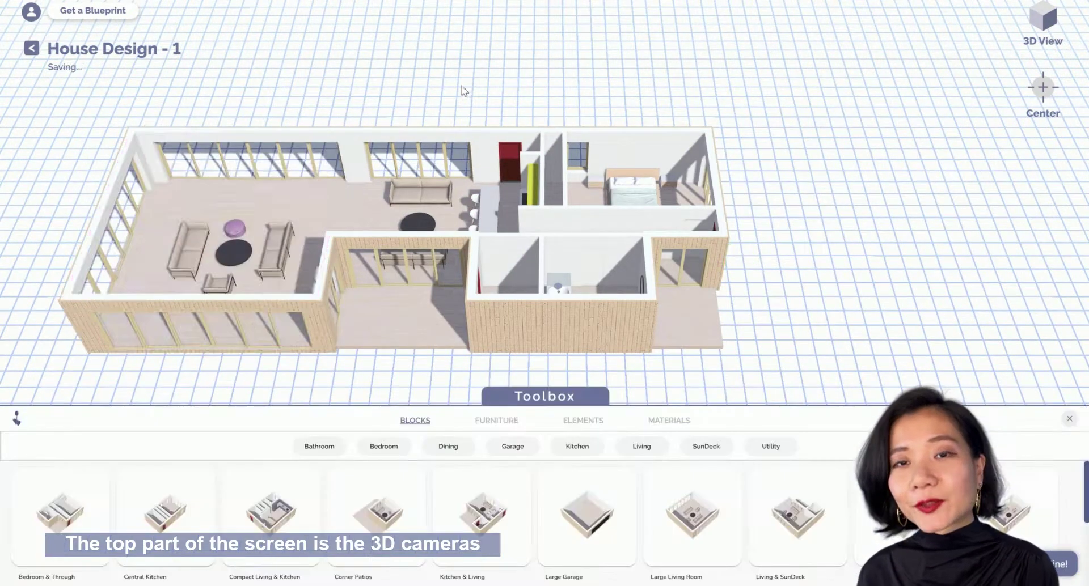
Step: Drag a dark table from the furniture catalogue near the living room's top wall
click(497, 421)
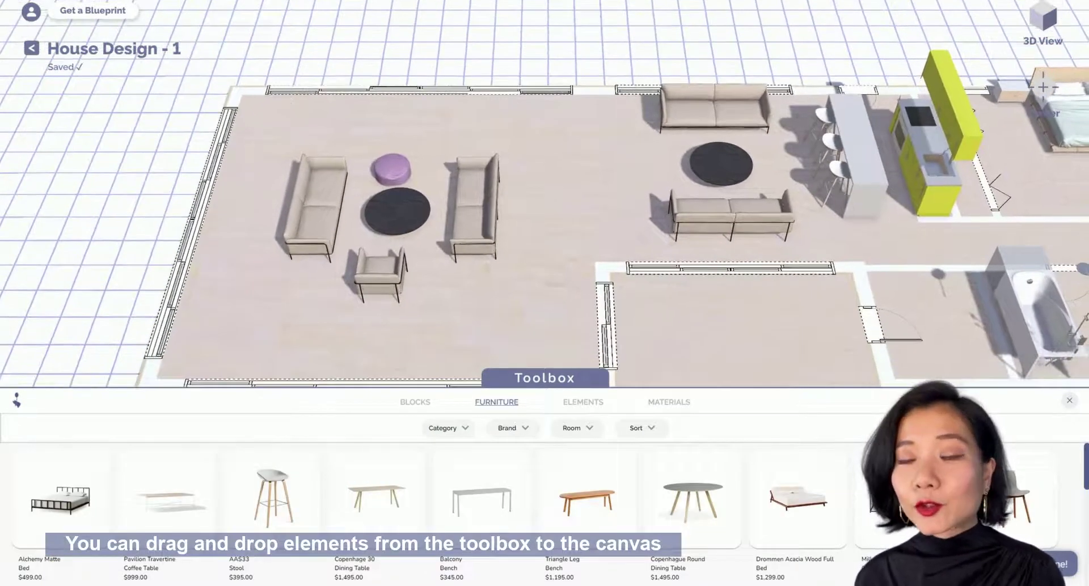
drag(482, 499, 395, 142)
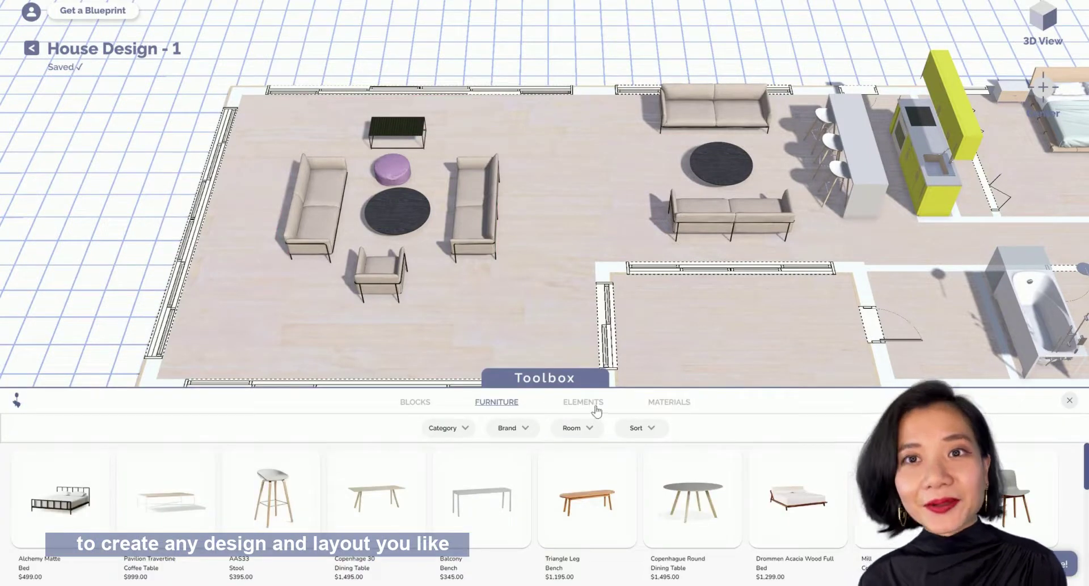
click(584, 402)
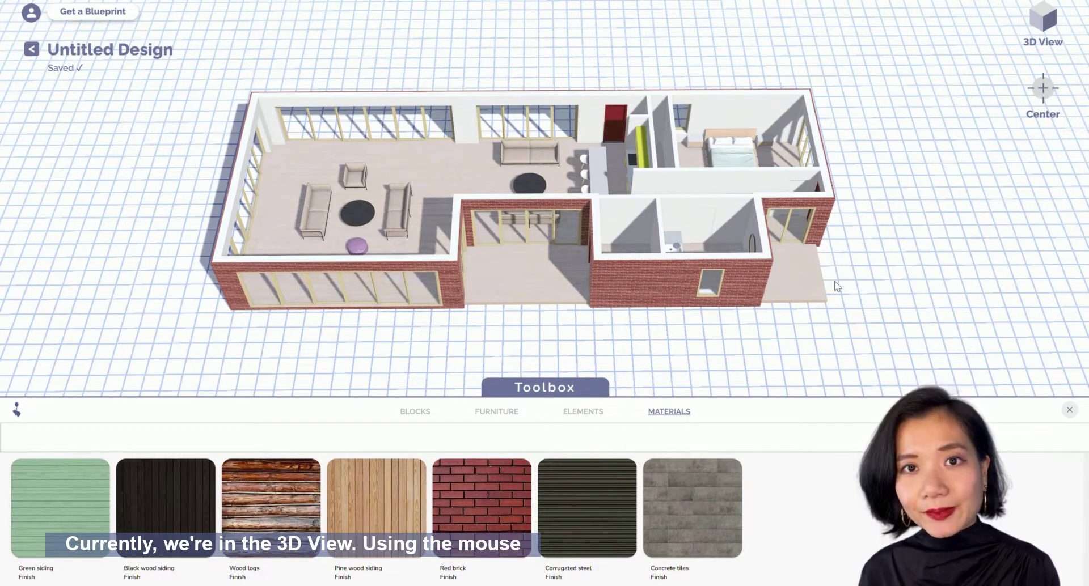
right_drag(951, 322, 950, 32)
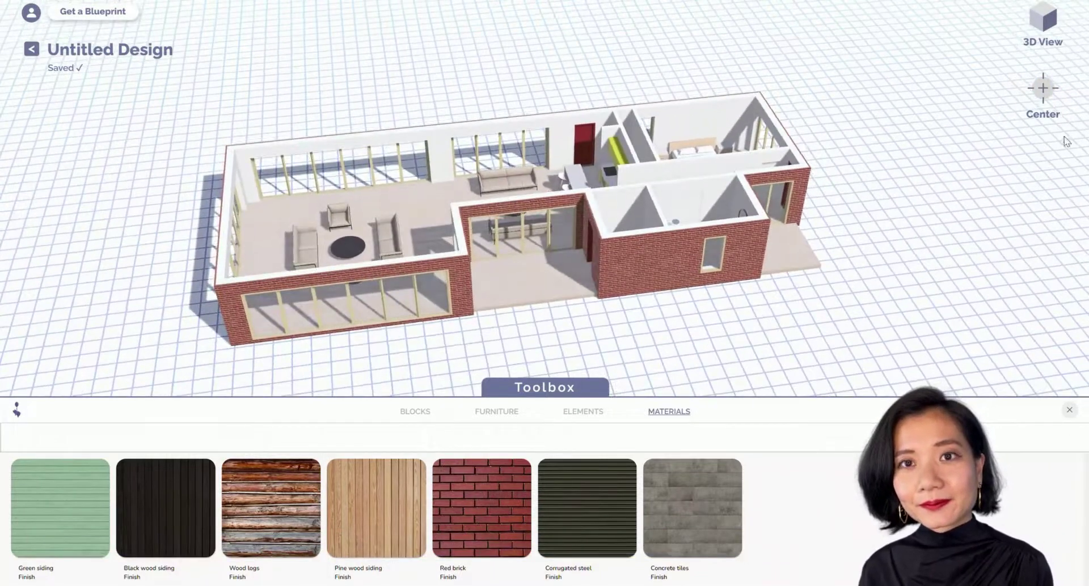
Step: In Plan View, shift the middle sofa group slightly left and the left sofa group up and left
click(1047, 5)
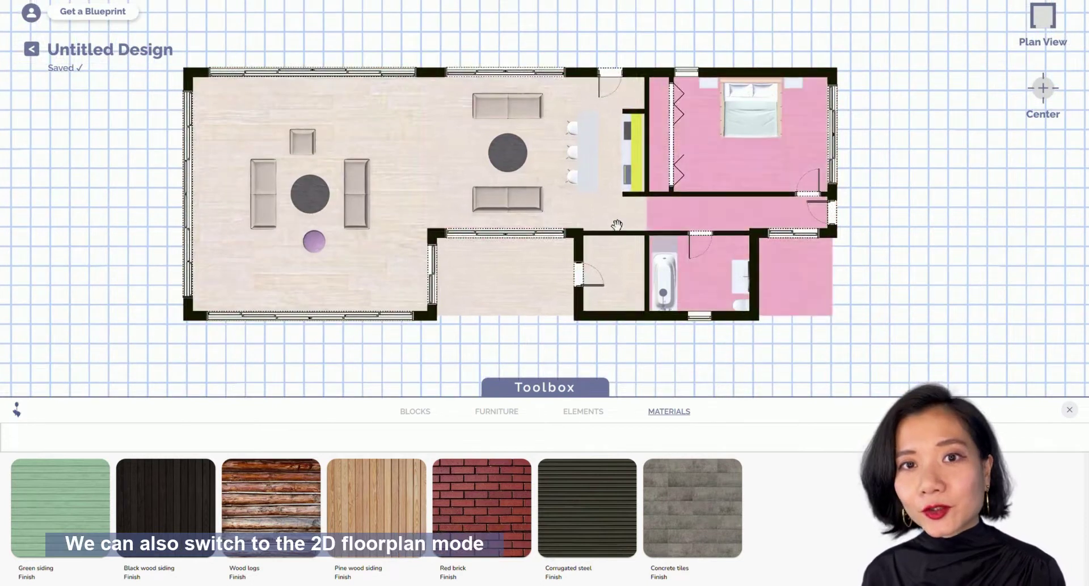
click(508, 170)
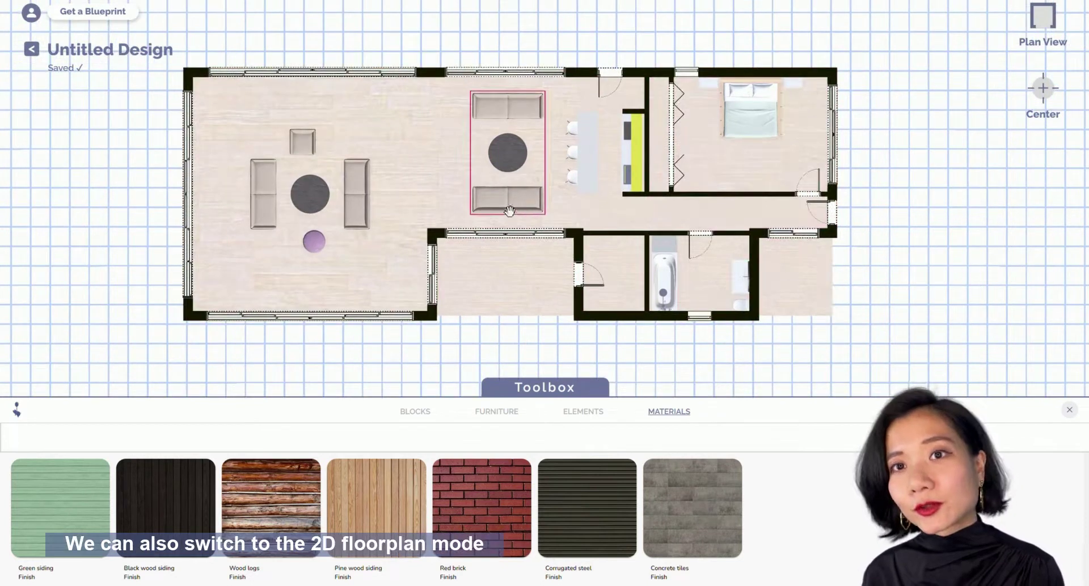
scroll(505, 170, up, 1)
drag(502, 175, 488, 183)
scroll(339, 190, up, 1)
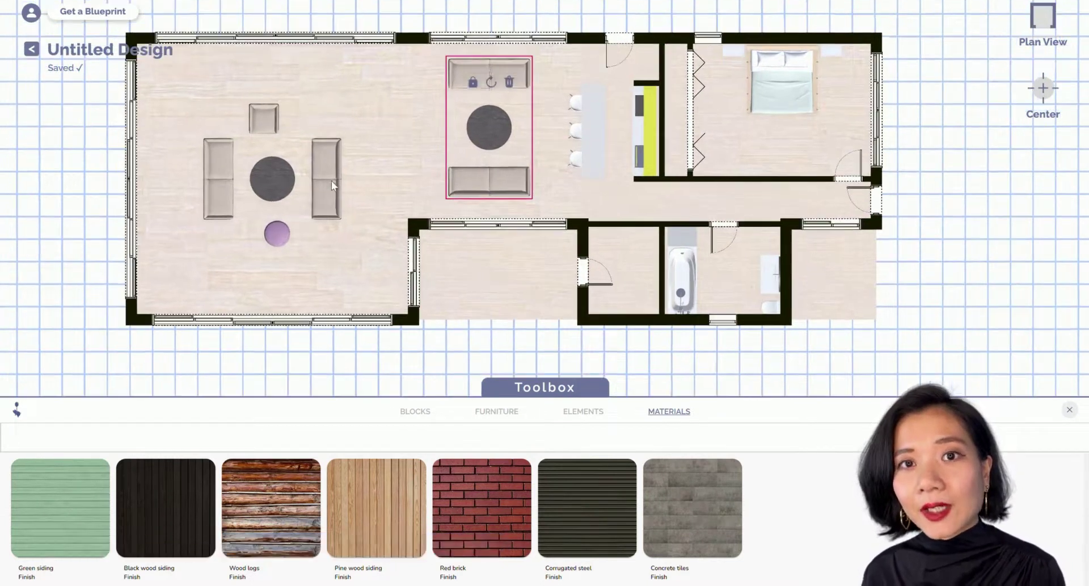
click(248, 184)
drag(274, 260, 248, 258)
Step: Replace the bottom-left wall's window with two new windows, add a door on the bottom wall, and return to 3D
drag(284, 327, 363, 350)
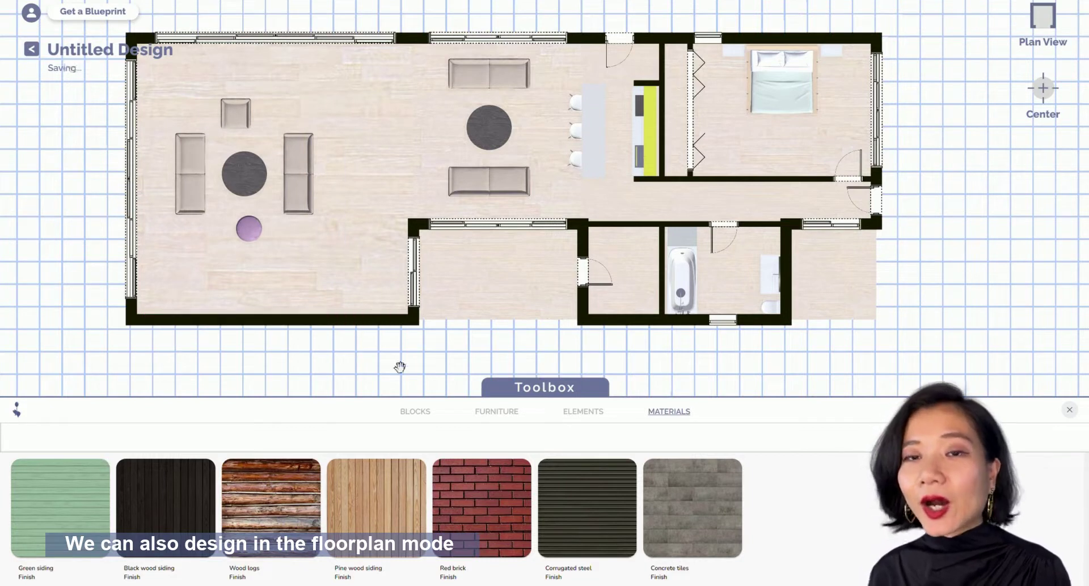
click(422, 412)
click(573, 423)
drag(481, 508, 284, 321)
drag(255, 418, 189, 360)
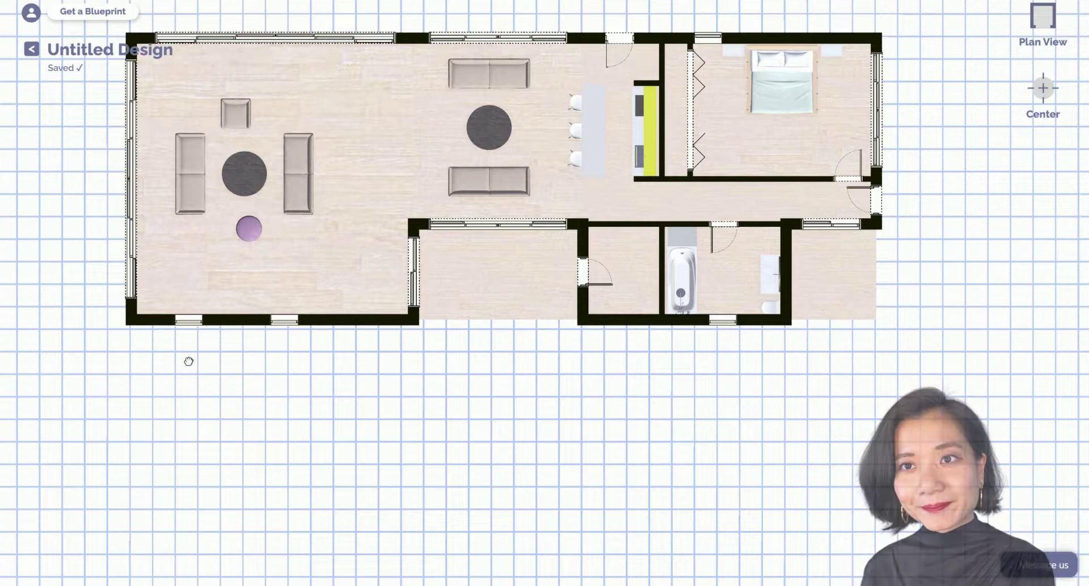
drag(695, 507, 370, 353)
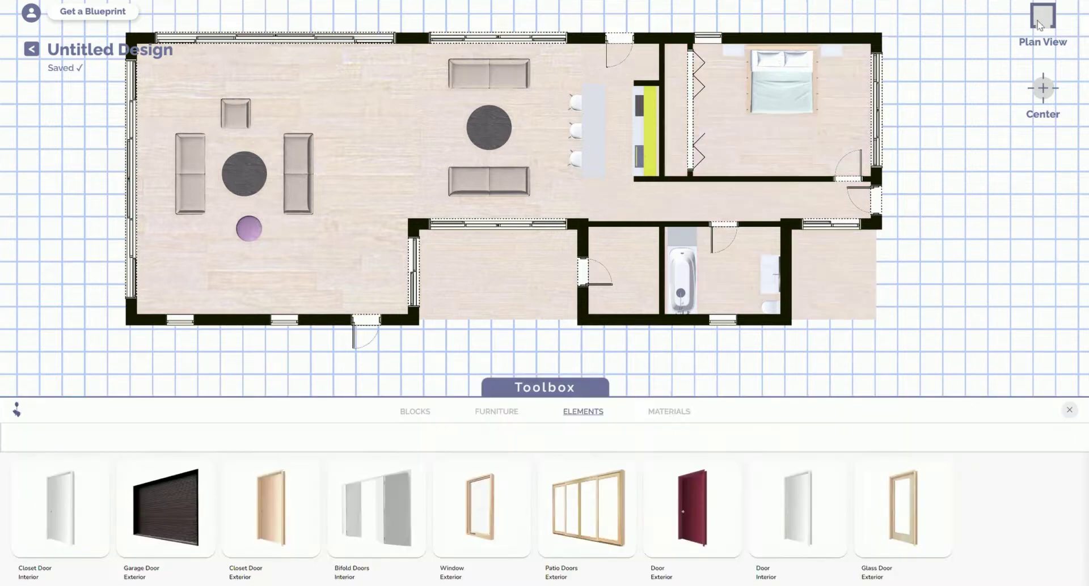
click(1042, 19)
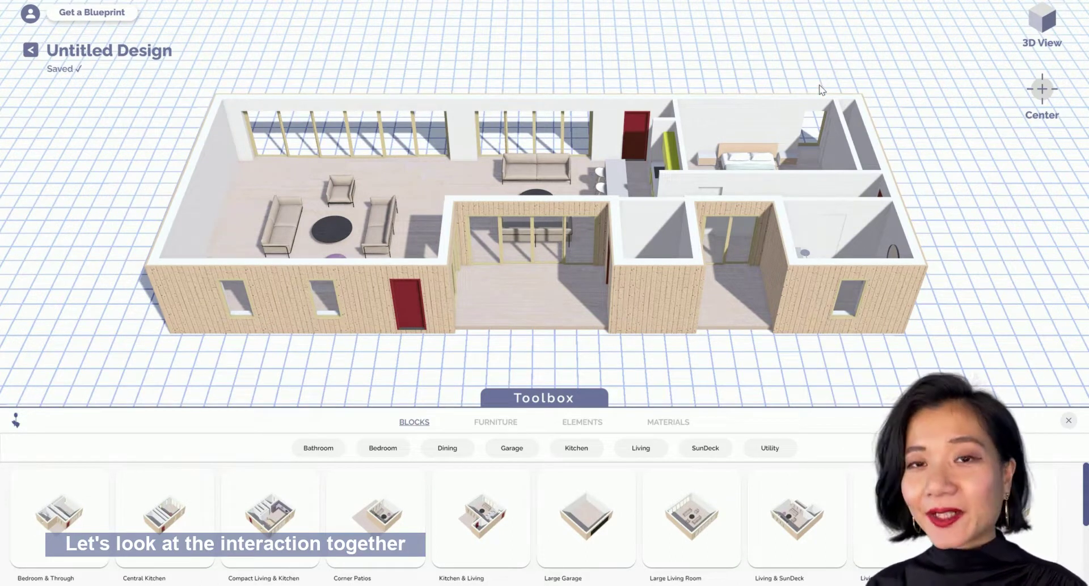
Step: Mirror the middle living and kitchen block both left-to-right and top-to-bottom
click(547, 186)
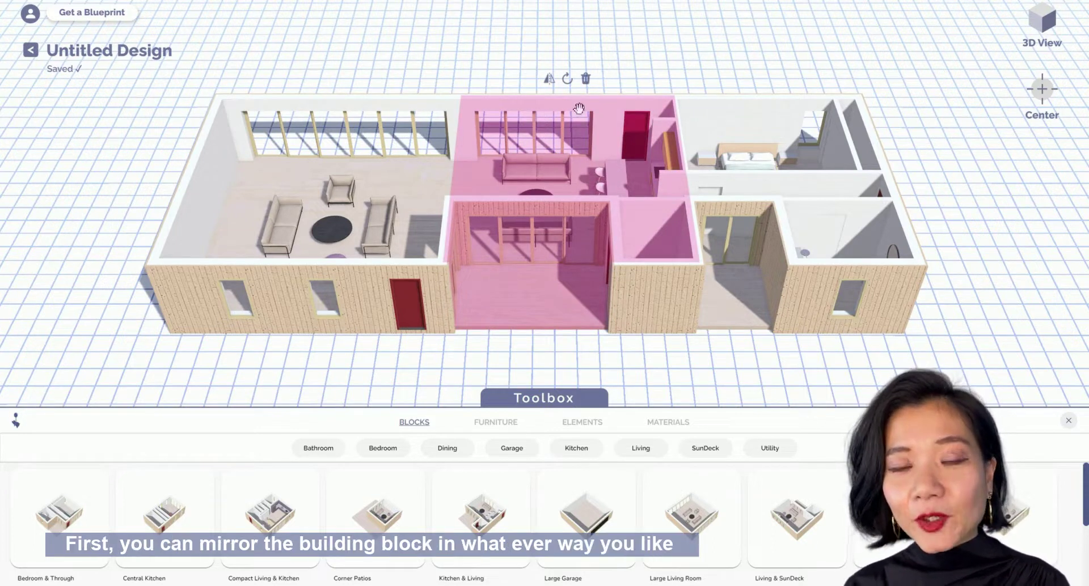
click(549, 80)
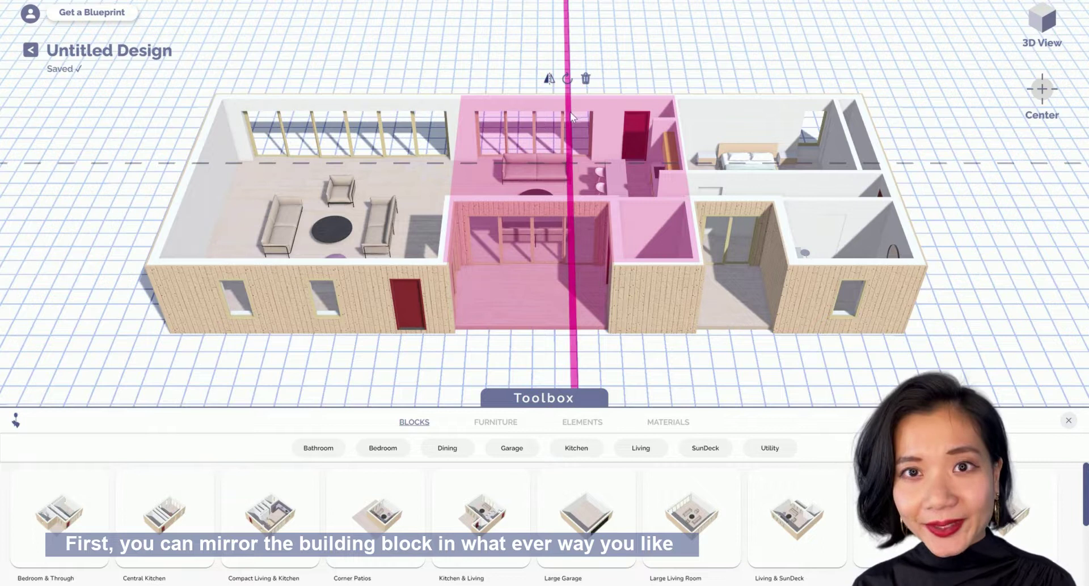
click(570, 112)
click(609, 158)
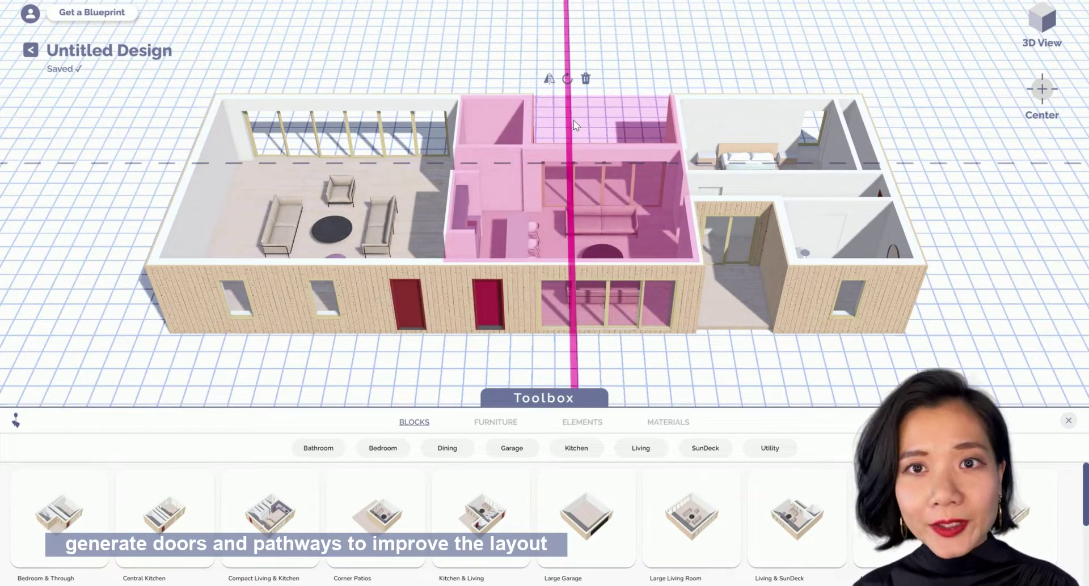
Step: Pull the bedroom block away from the house and turn it at an angle
click(797, 146)
drag(797, 146, 884, 144)
drag(924, 265, 858, 146)
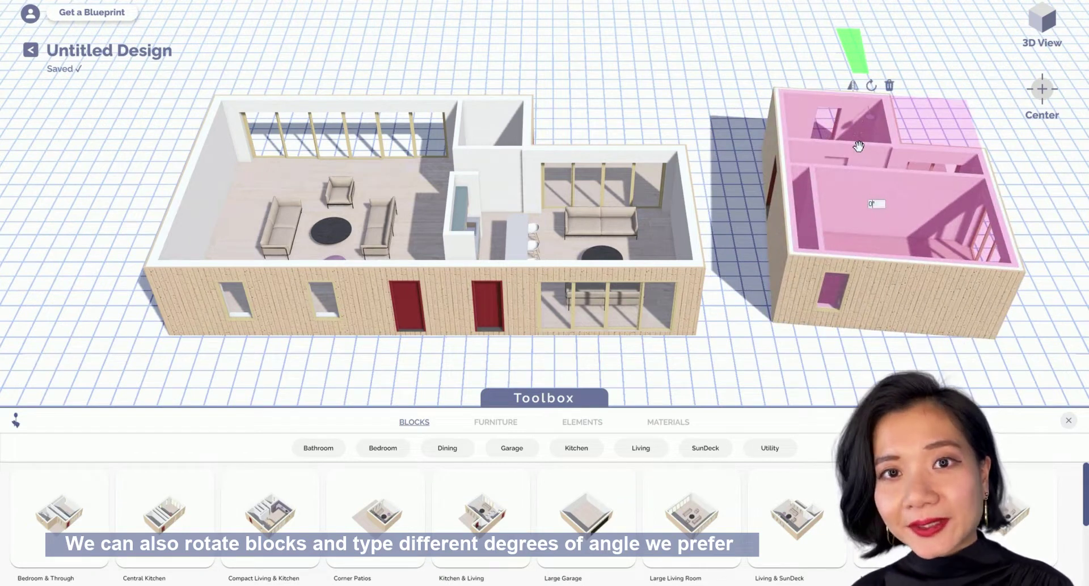
Step: Set the bedroom block to 0° and reattach it at the right end, testing delete, undo and redo
key(Return)
drag(858, 146, 751, 218)
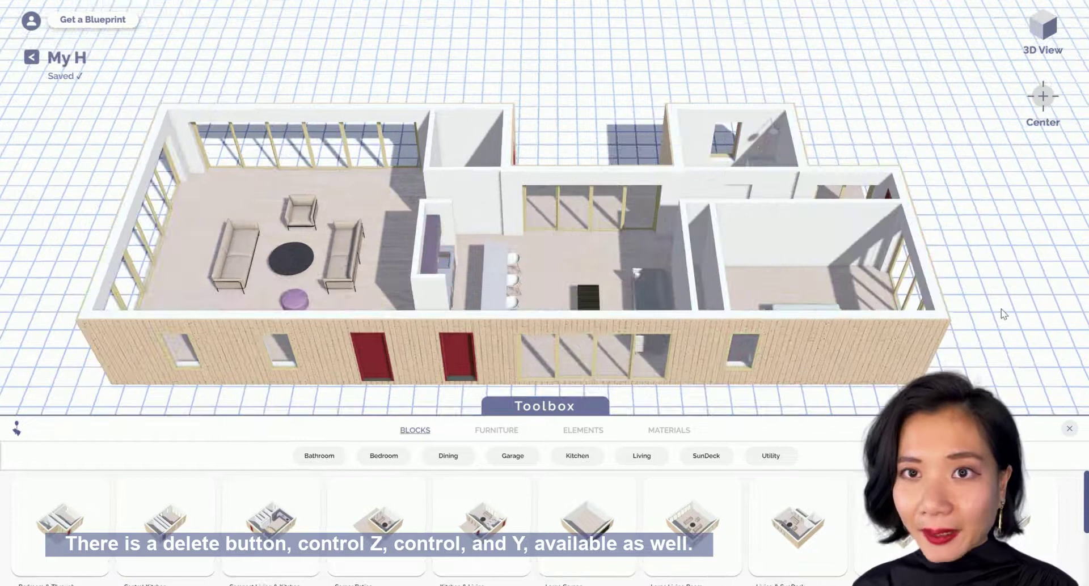
click(870, 277)
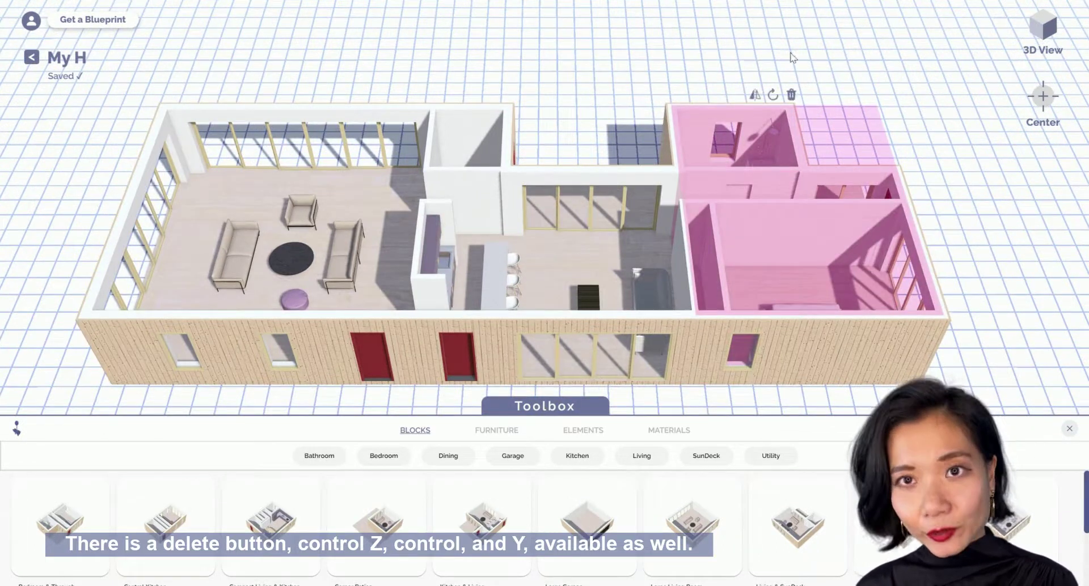
click(794, 96)
key(ctrl+z)
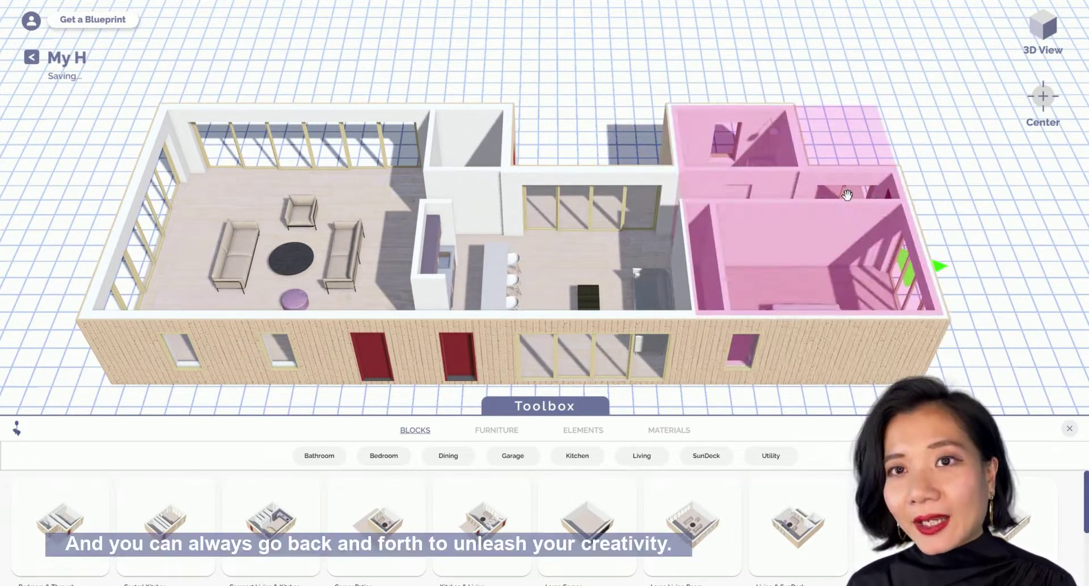
key(ctrl+shift+z)
key(ctrl+z)
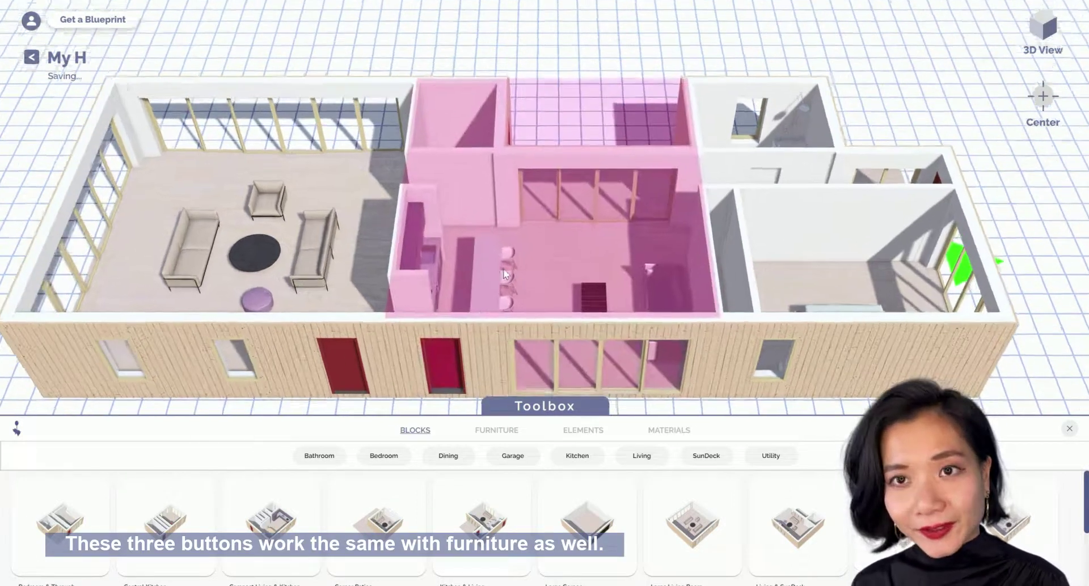
Step: Try rotating the sofa near the kitchen, then expand the furniture catalogue to full screen
scroll(604, 319, up, 5)
click(709, 333)
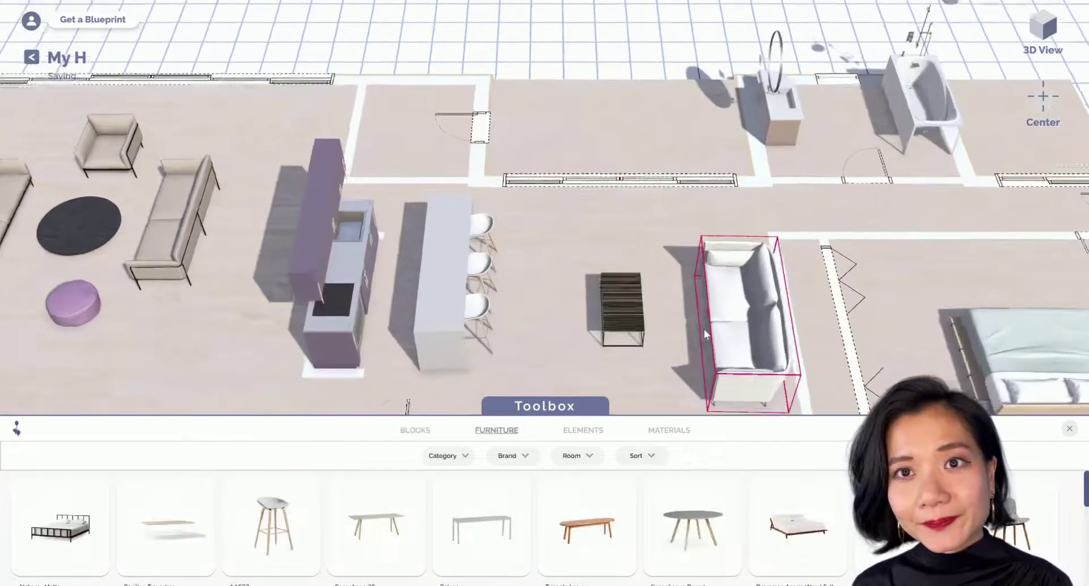
mouse_move(701, 309)
mouse_down()
mouse_move(656, 207)
mouse_move(701, 301)
mouse_up()
click(583, 412)
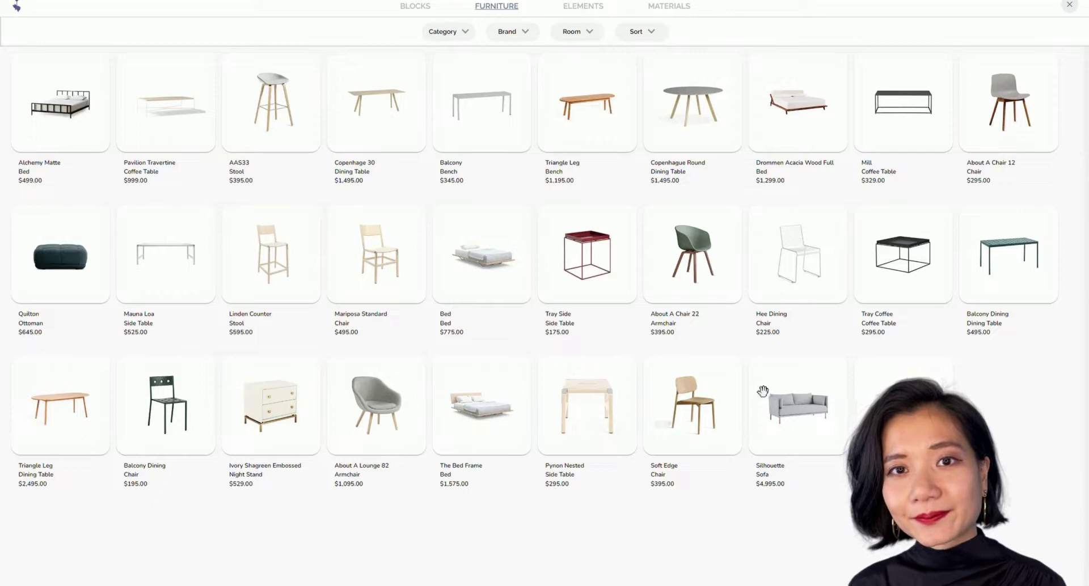
Step: Open the Balcony Bench Large product page ($395.00) and scroll through its photos
click(453, 180)
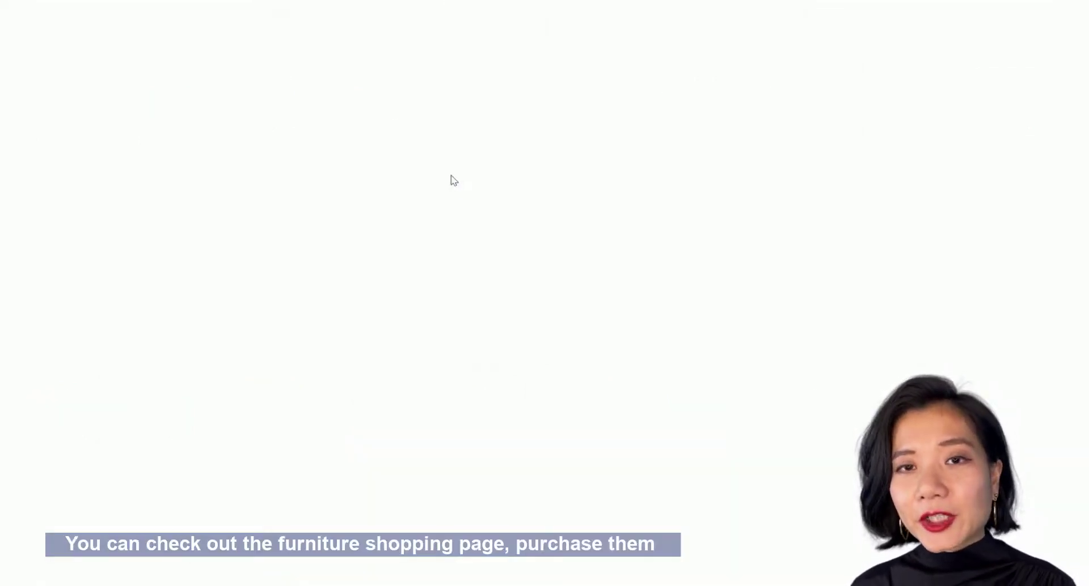
scroll(462, 260, down, 6)
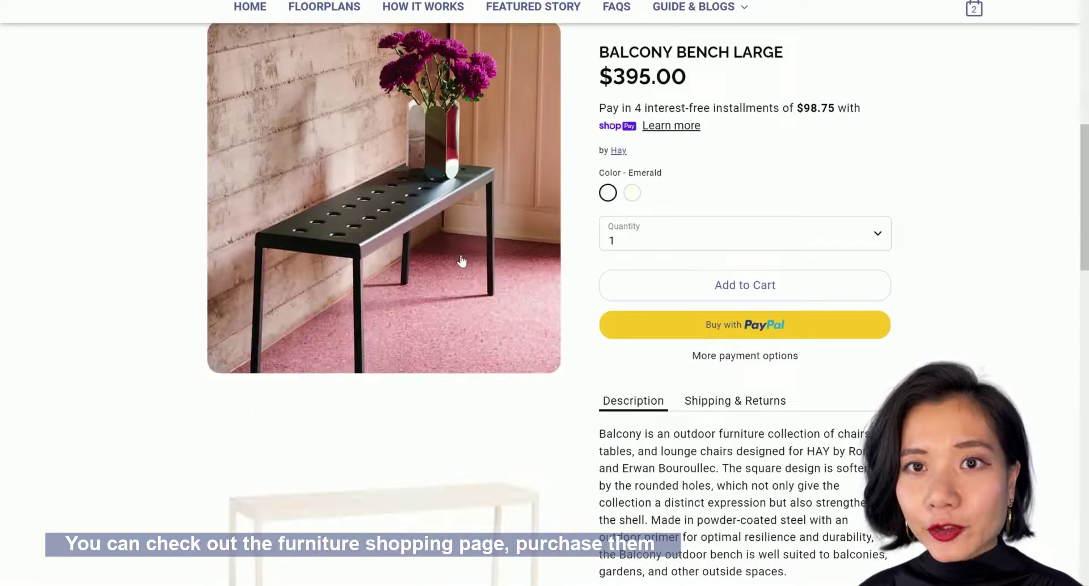
scroll(462, 261, down, 10)
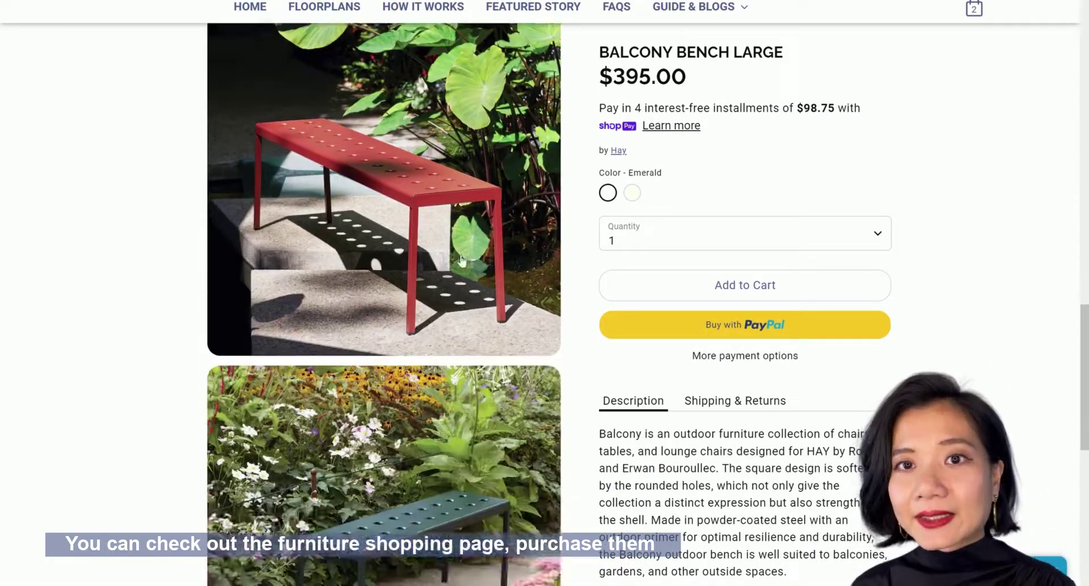
scroll(462, 261, down, 10)
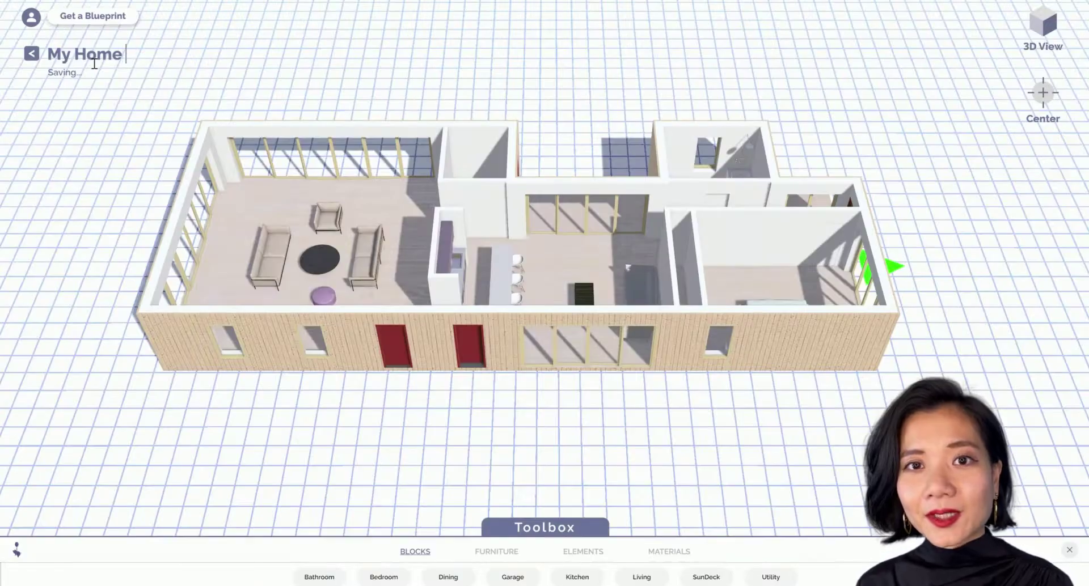
Step: Finish typing the design title as 'My Home In FRANK'
text(n FRANK)
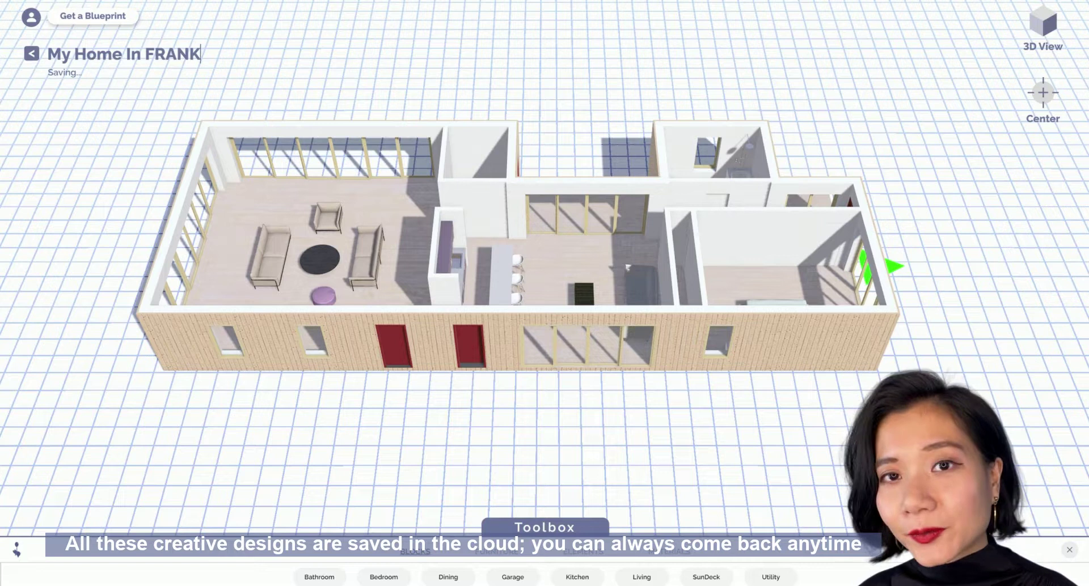